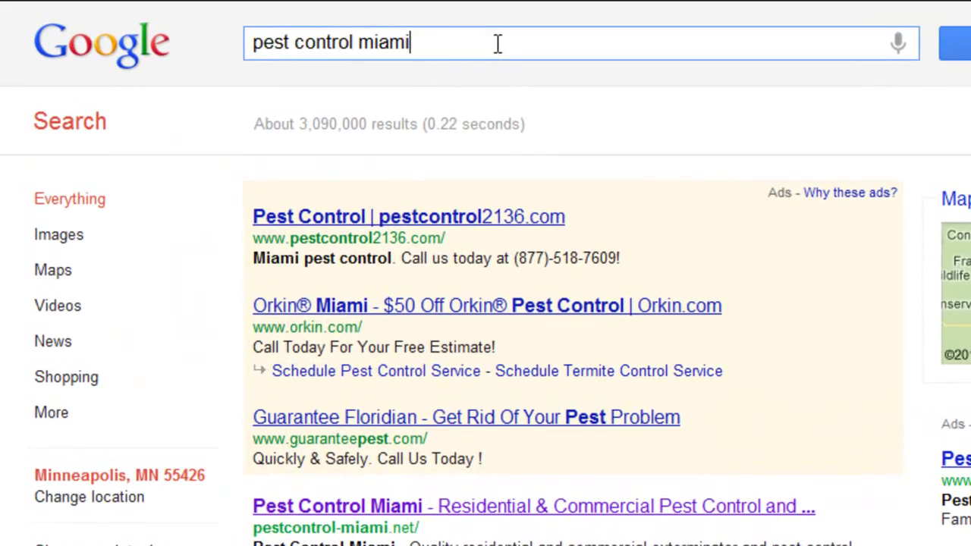
- Select the pest control miami query and highlight its About 3,090,000 results count
{"action": "left_click_drag", "start_coordinate": [326, 27], "coordinate": [46, 47]}
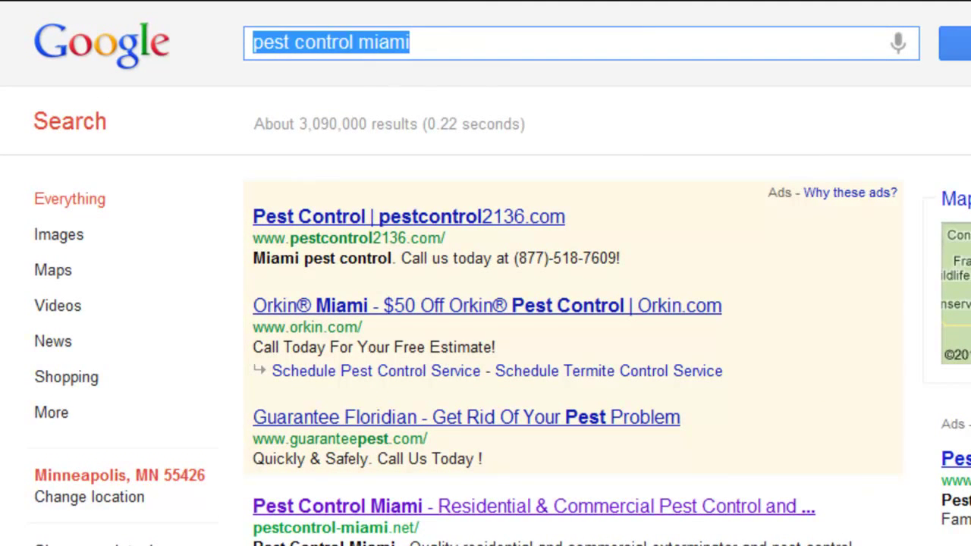
{"action": "scroll", "coordinate": [486, 303], "scroll_direction": "down", "scroll_amount": 10}
{"action": "scroll", "coordinate": [485, 303], "scroll_direction": "up", "scroll_amount": 8}
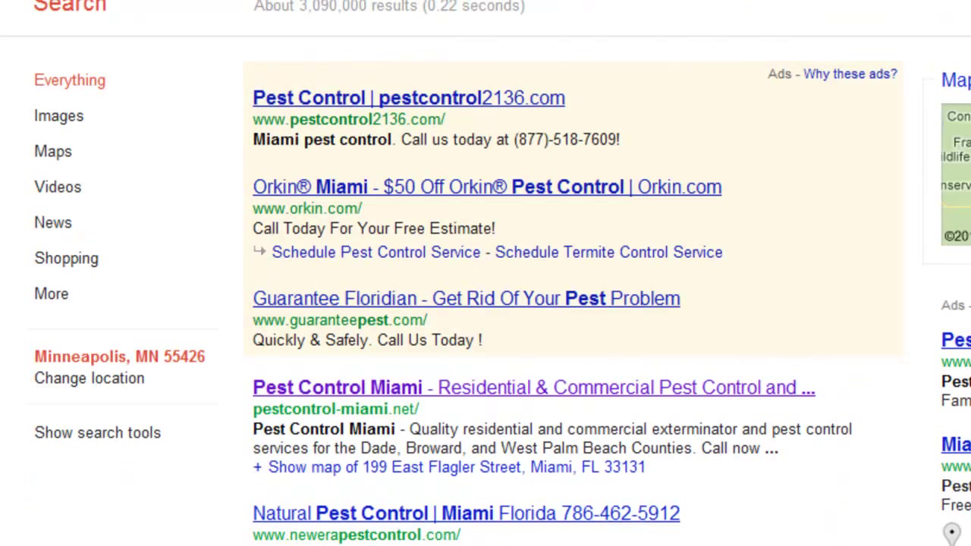
{"action": "scroll", "coordinate": [418, 189], "scroll_direction": "up", "scroll_amount": 2}
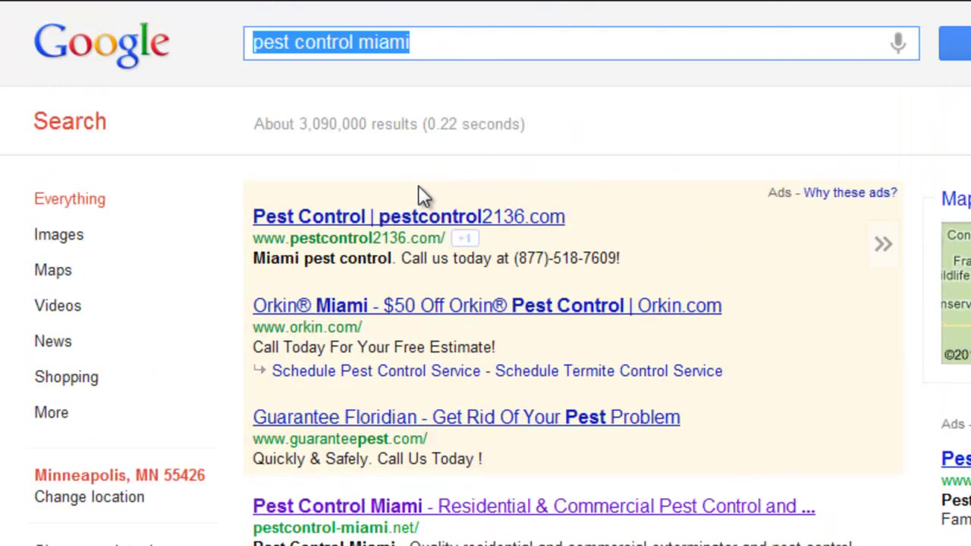
{"action": "left_click", "coordinate": [254, 126]}
{"action": "left_click", "coordinate": [526, 126], "text": "shift"}
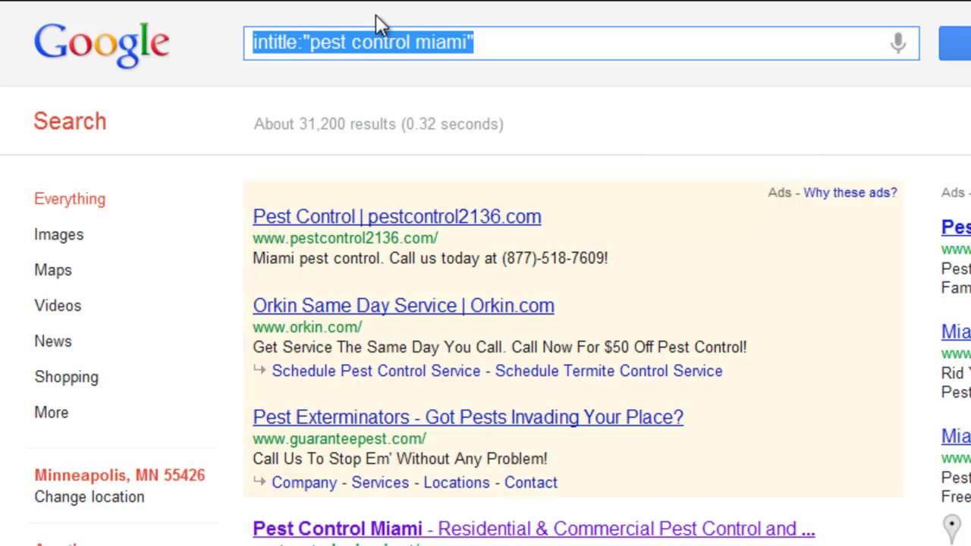
{"action": "left_click", "coordinate": [496, 49]}
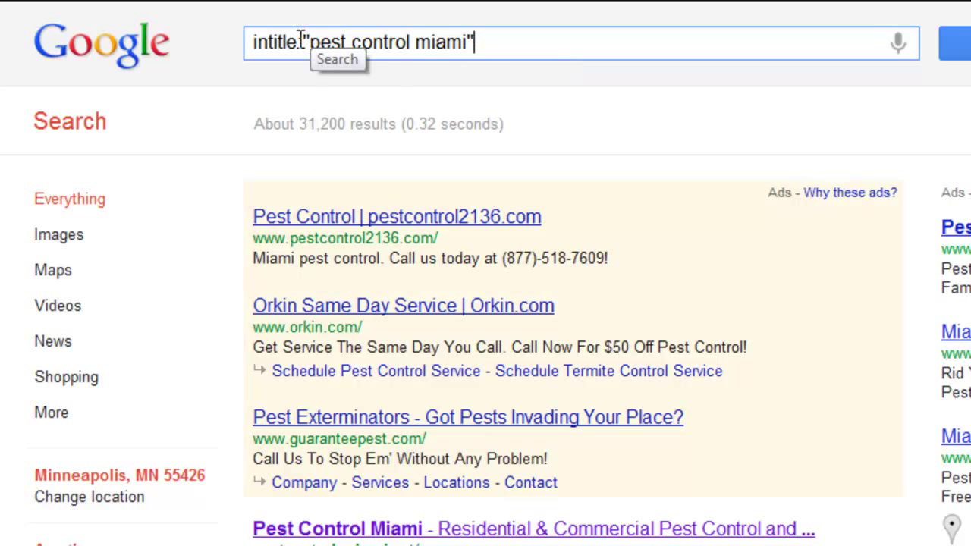
{"action": "left_click_drag", "start_coordinate": [302, 42], "coordinate": [170, 53]}
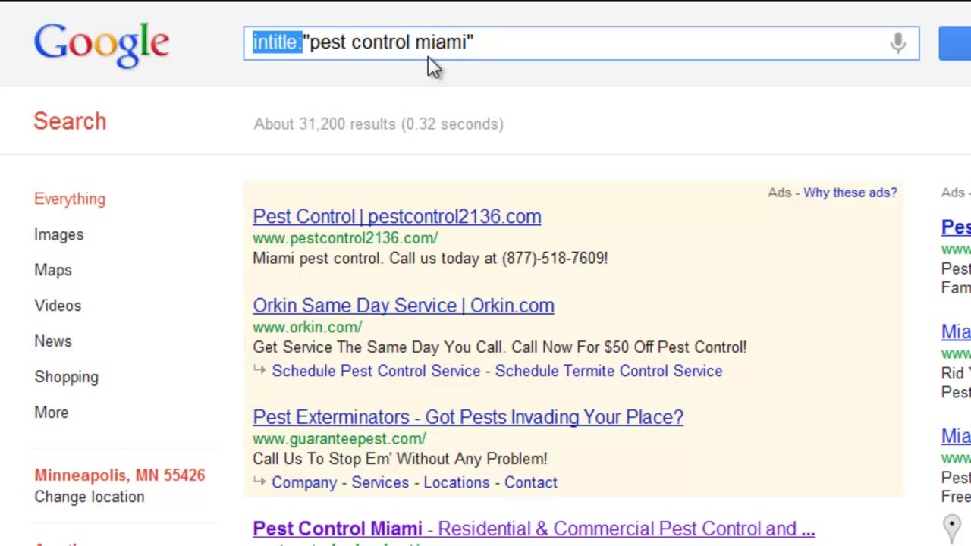
{"action": "left_click", "coordinate": [503, 44]}
{"action": "left_click_drag", "start_coordinate": [508, 41], "coordinate": [304, 35]}
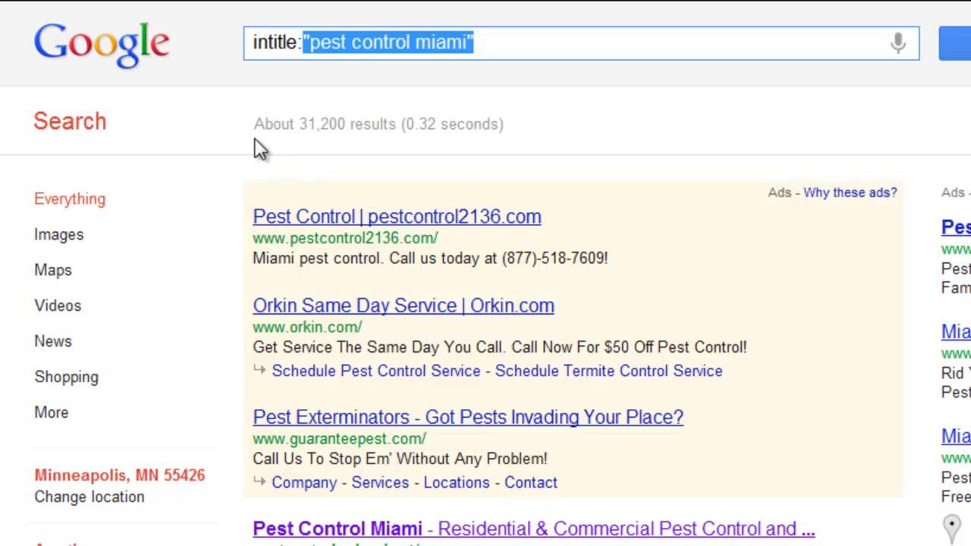
{"action": "left_click_drag", "start_coordinate": [253, 126], "coordinate": [458, 122]}
{"action": "left_click", "coordinate": [533, 113]}
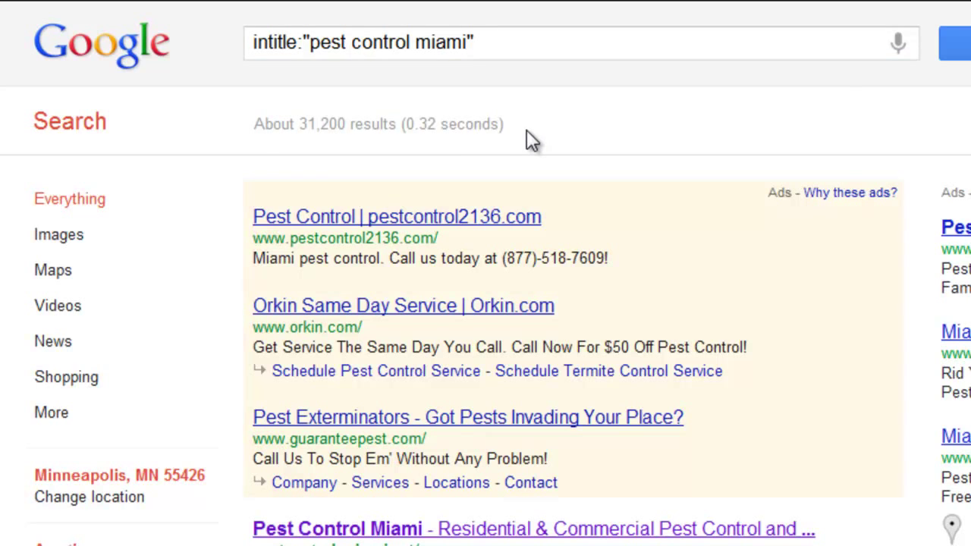
{"action": "left_click_drag", "start_coordinate": [252, 528], "coordinate": [706, 510]}
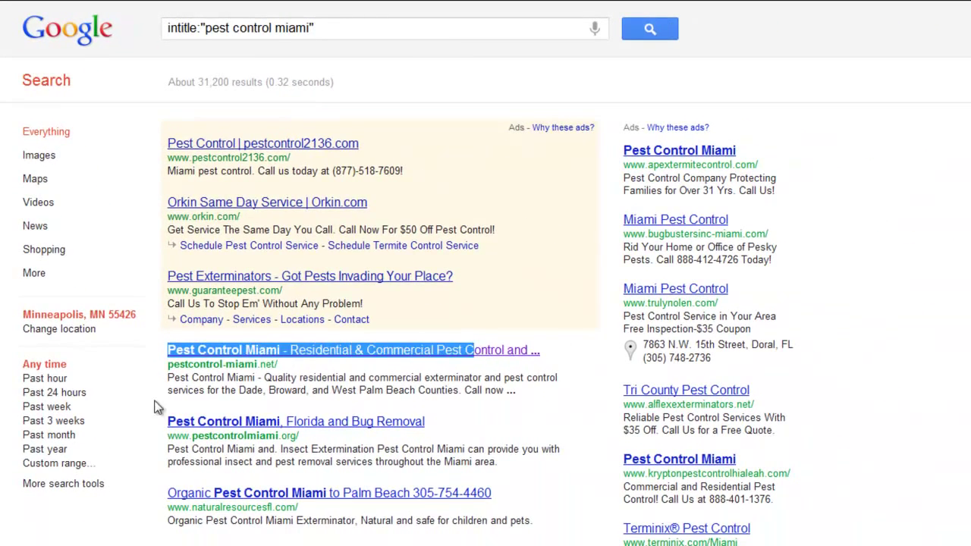
{"action": "left_click_drag", "start_coordinate": [157, 423], "coordinate": [385, 413]}
{"action": "left_click_drag", "start_coordinate": [164, 493], "coordinate": [459, 482]}
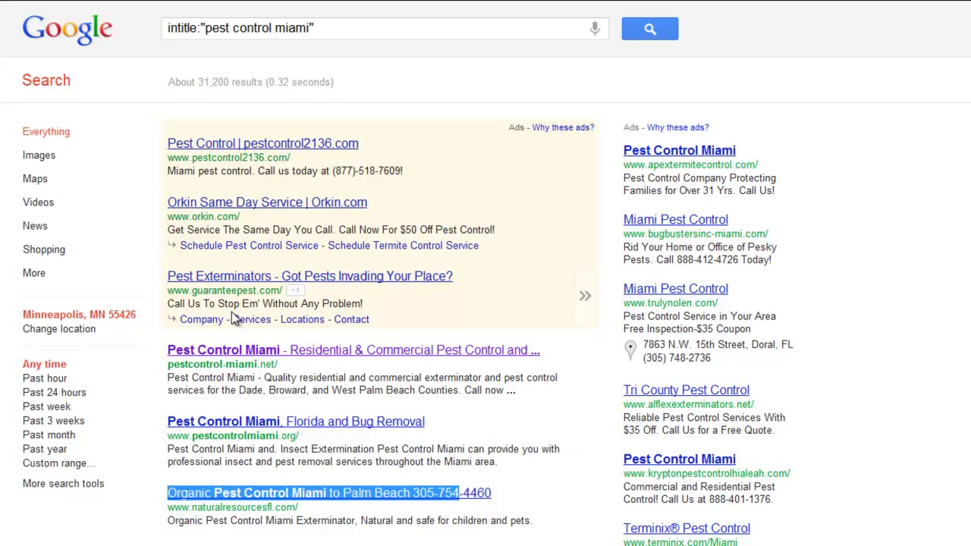
- Open the first result, pestcontrol-miami.net, and view its page source
{"action": "left_click", "coordinate": [228, 349]}
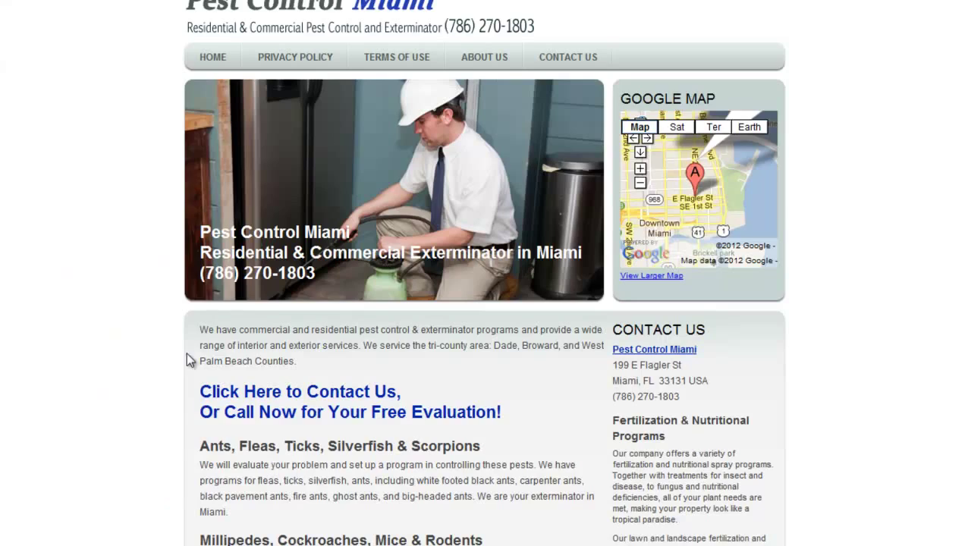
{"action": "right_click", "coordinate": [135, 291]}
{"action": "left_click", "coordinate": [158, 410]}
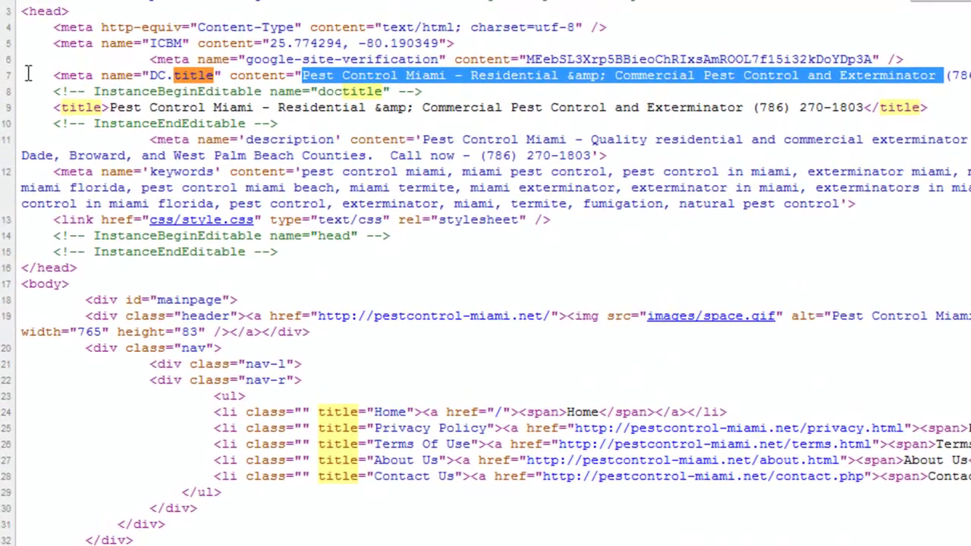
- Highlight the DC.title meta line and its Pest Control Miami title value
{"action": "left_click_drag", "start_coordinate": [45, 76], "coordinate": [970, 76]}
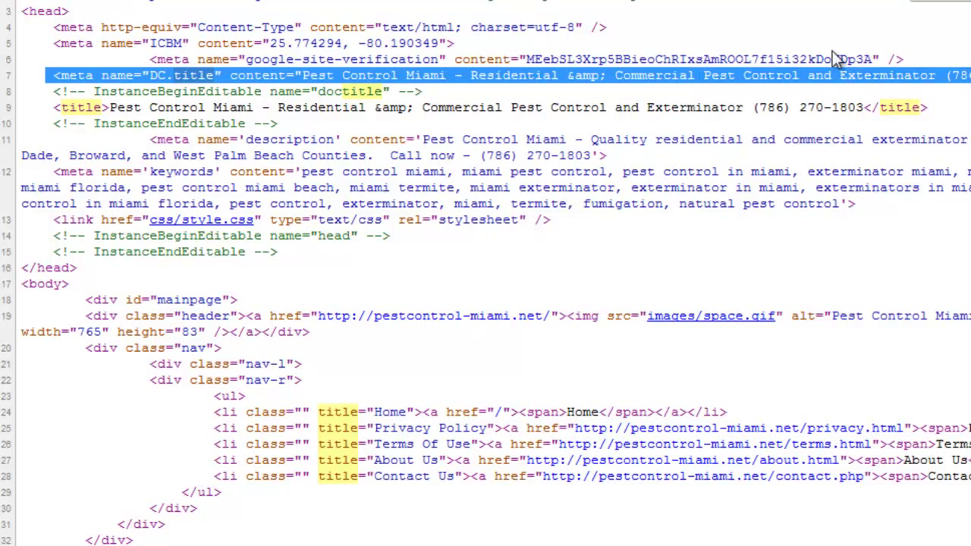
{"action": "left_click", "coordinate": [267, 67]}
{"action": "left_click_drag", "start_coordinate": [302, 76], "coordinate": [919, 72]}
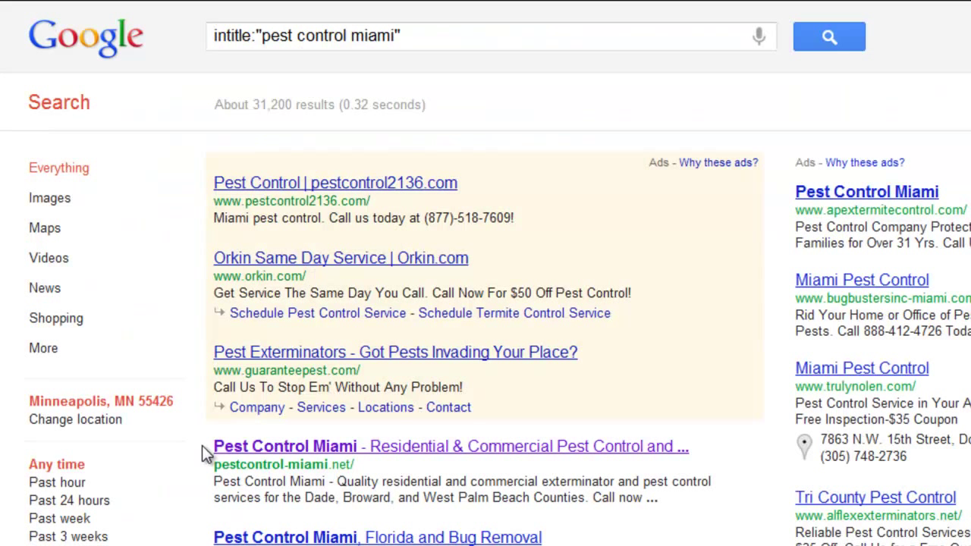
{"action": "left_click_drag", "start_coordinate": [216, 446], "coordinate": [698, 445]}
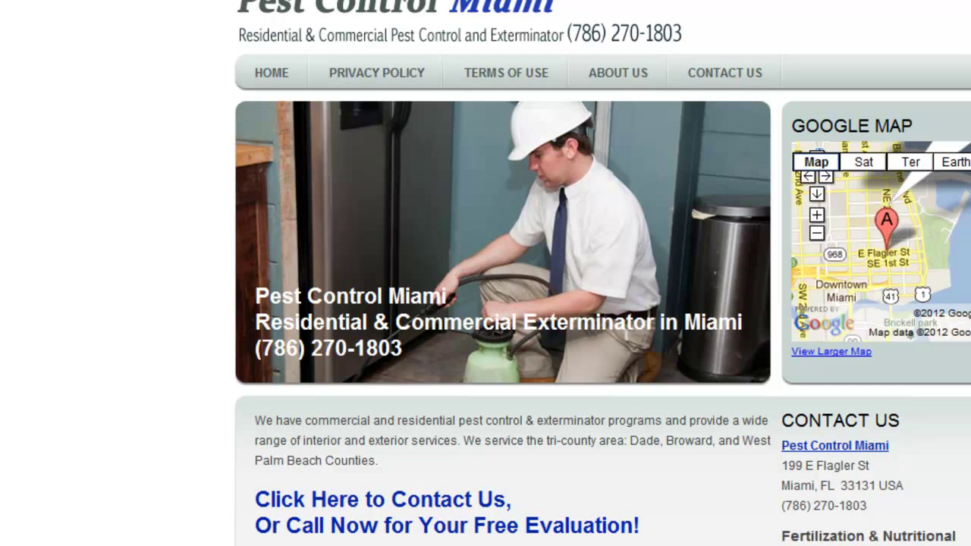
{"action": "key", "text": "alt+Left"}
{"action": "left_click", "coordinate": [256, 36]}
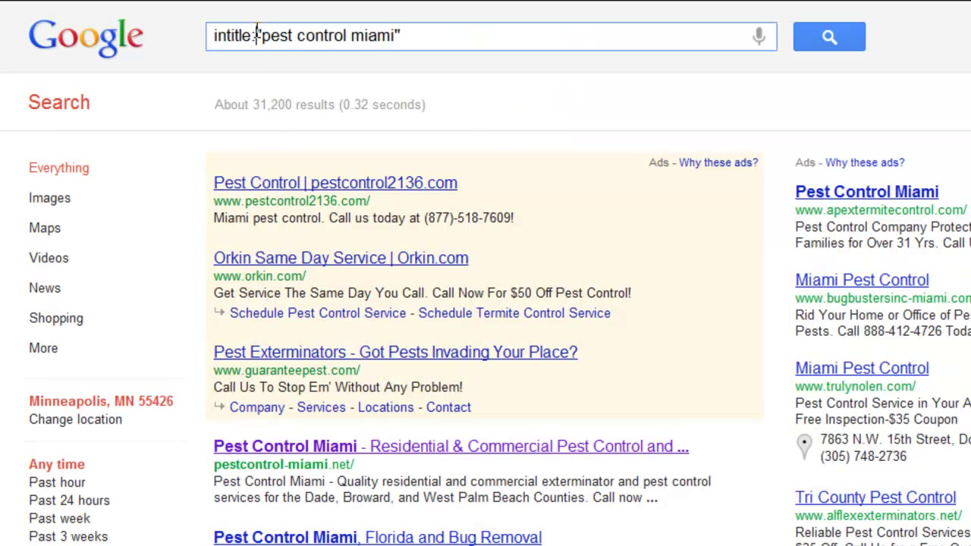
{"action": "left_click_drag", "start_coordinate": [256, 35], "coordinate": [214, 35]}
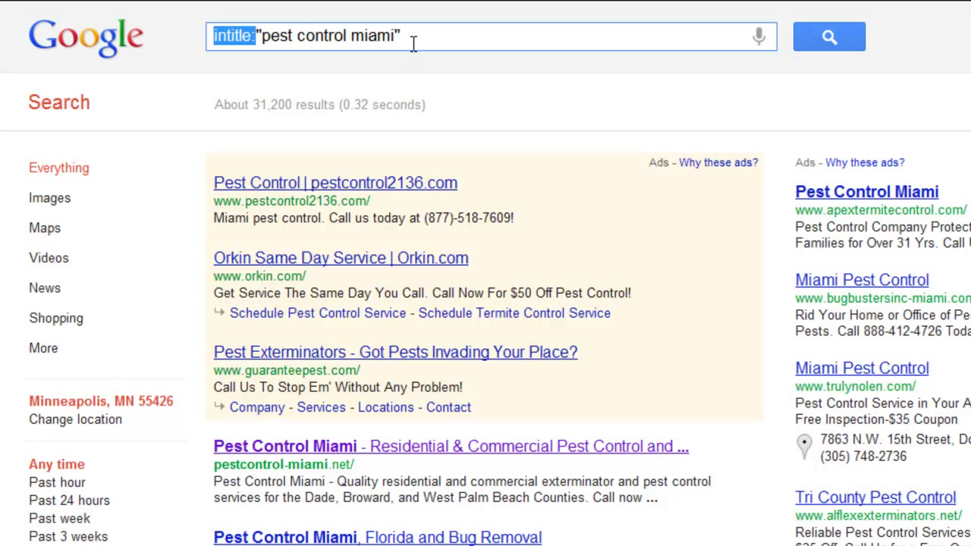
{"action": "left_click_drag", "start_coordinate": [414, 36], "coordinate": [127, 15]}
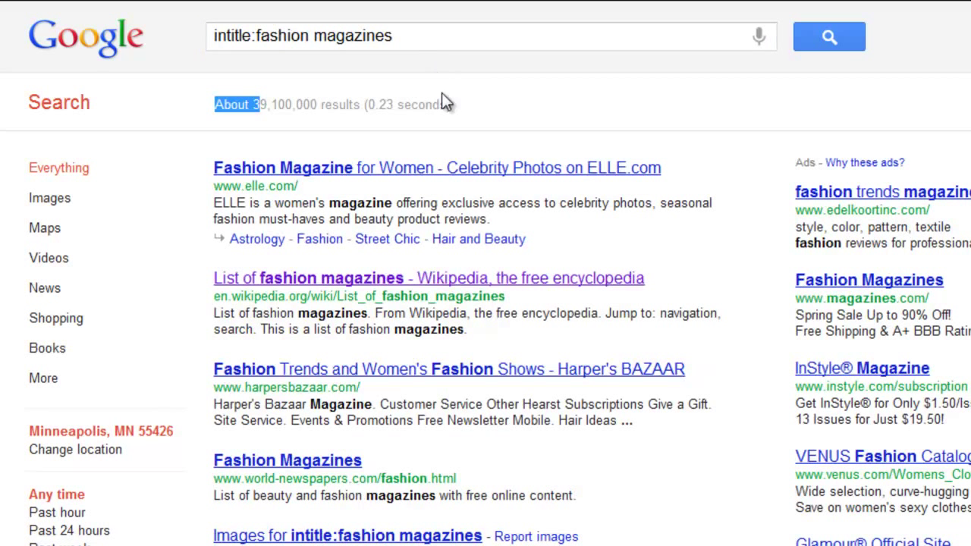
- Select the whole intitle:fashion magazines query in the search box
{"action": "left_click", "coordinate": [439, 38]}
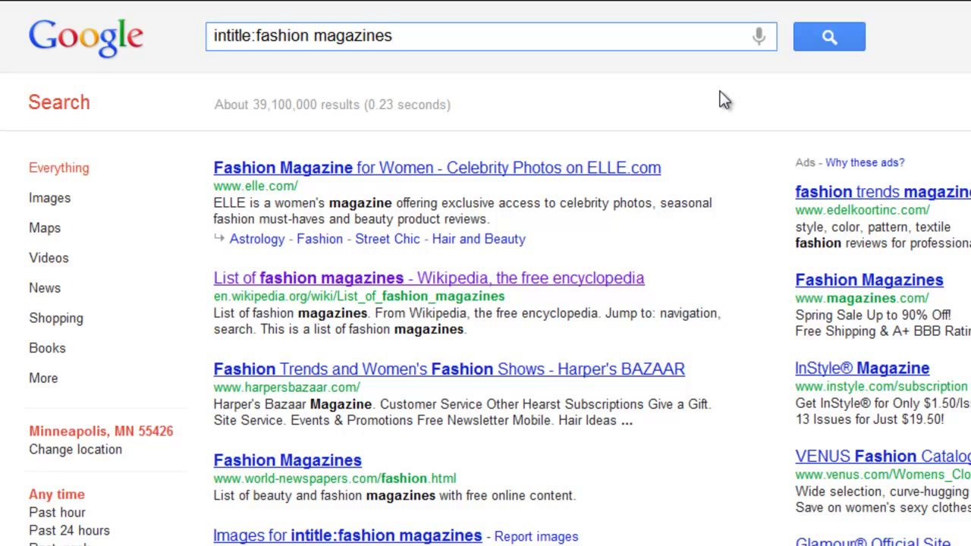
{"action": "triple_click", "coordinate": [409, 37]}
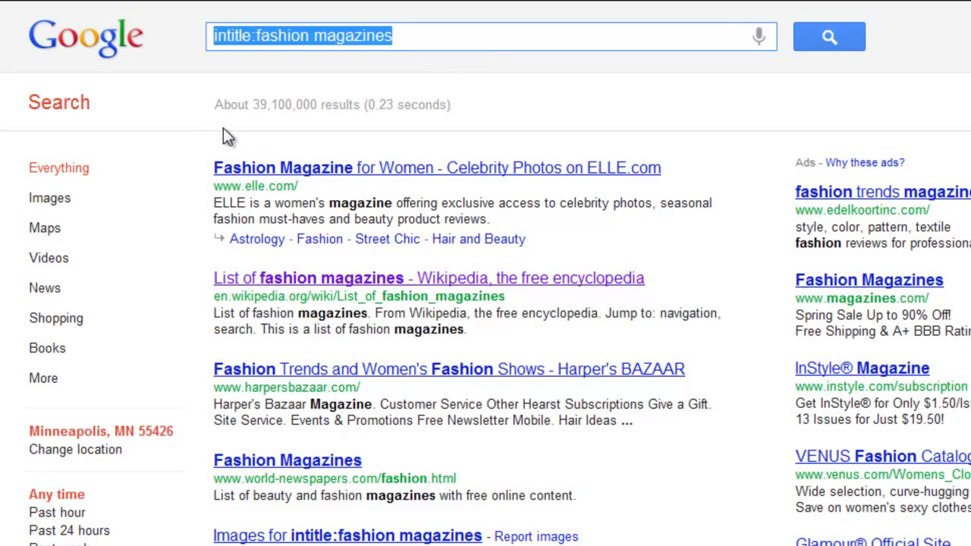
- Select the intitle:"fashion magazines" query, highlight its About 289,000 count, and browse the results
{"action": "left_click", "coordinate": [217, 103]}
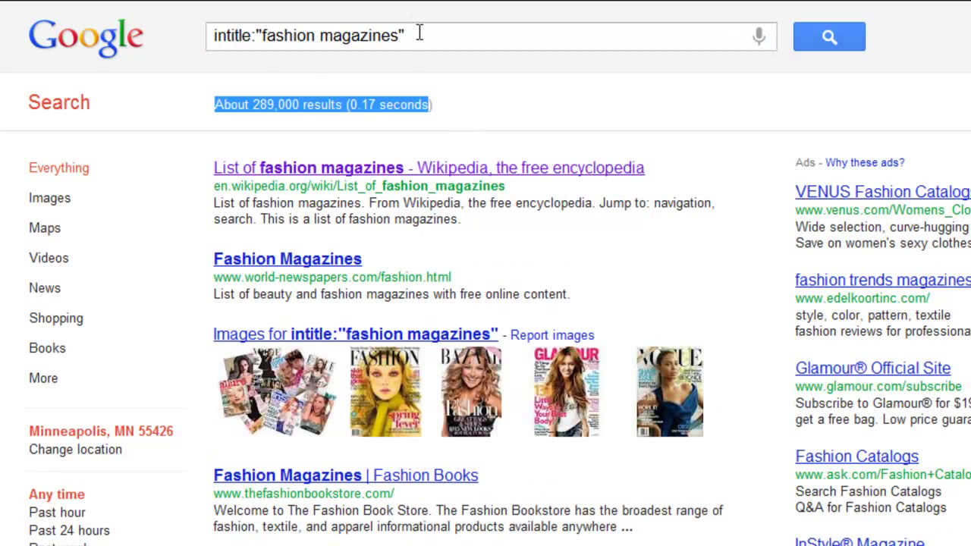
{"action": "triple_click", "coordinate": [418, 33]}
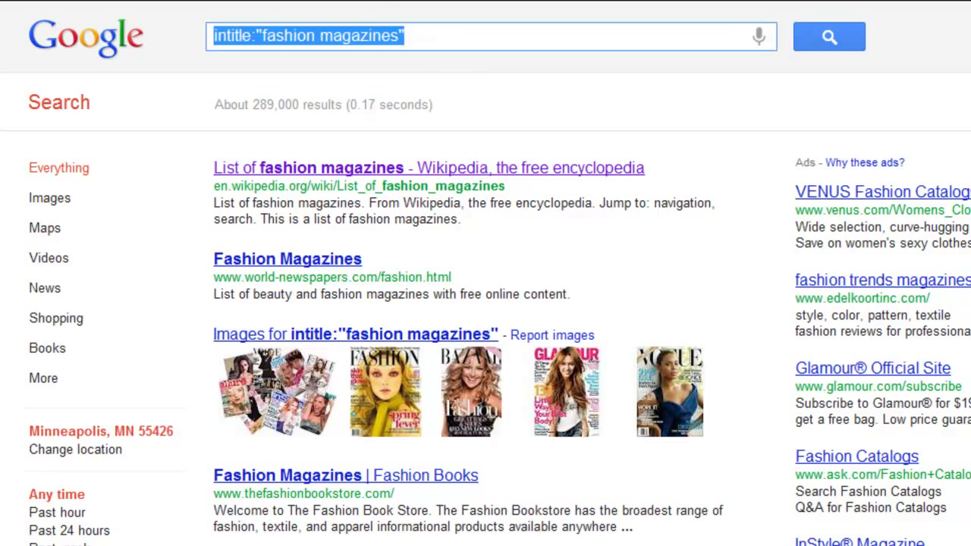
{"action": "left_click", "coordinate": [214, 105]}
{"action": "left_click", "coordinate": [433, 107], "text": "shift"}
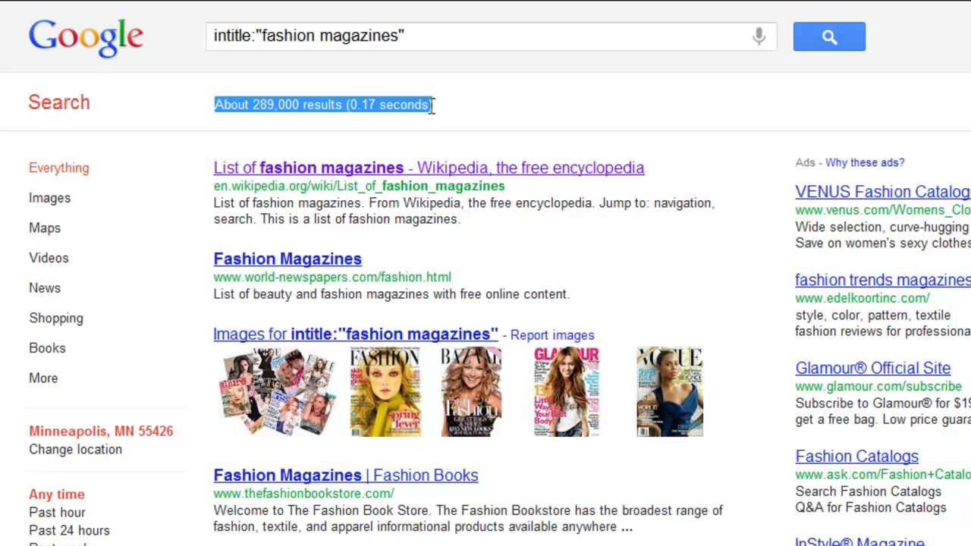
{"action": "scroll", "coordinate": [409, 121], "scroll_direction": "down", "scroll_amount": 2}
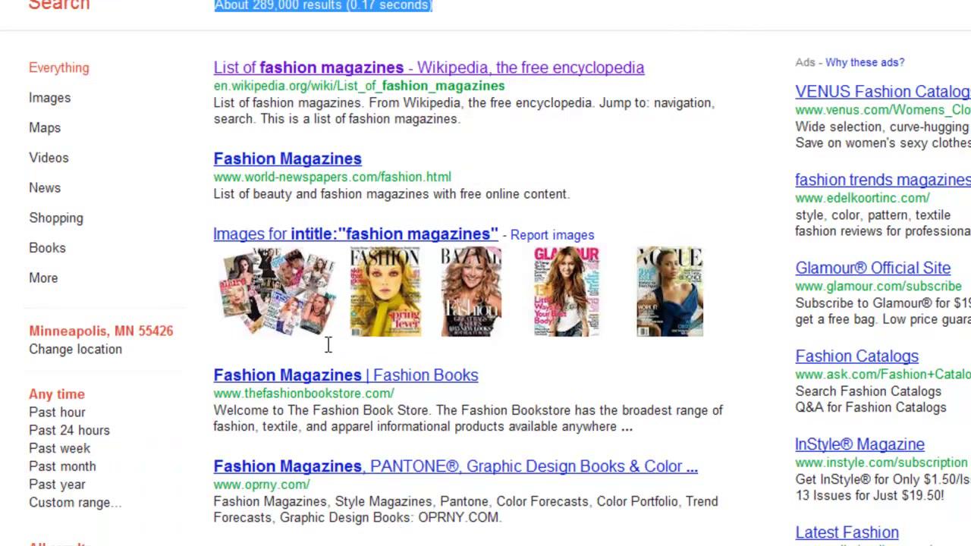
{"action": "scroll", "coordinate": [328, 345], "scroll_direction": "down", "scroll_amount": 4}
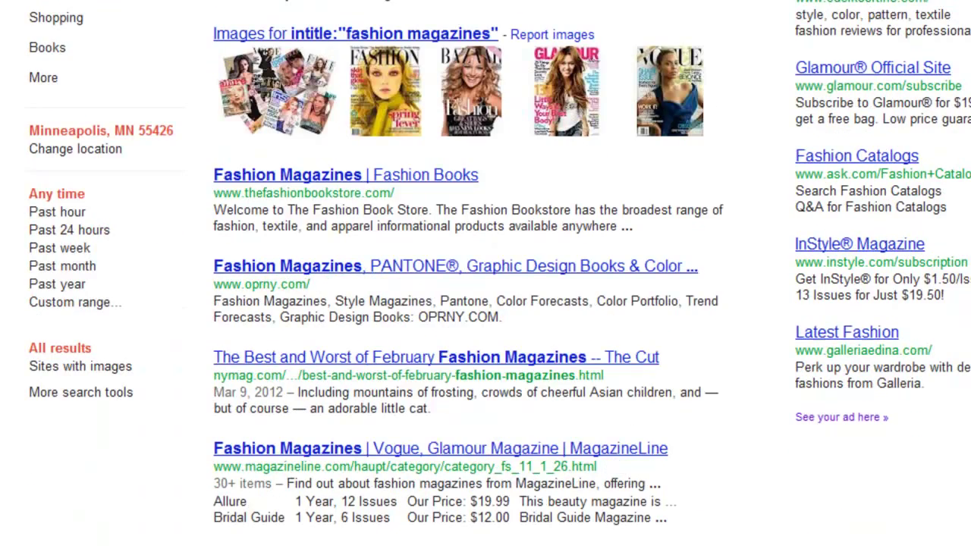
{"action": "mouse_move", "coordinate": [311, 483]}
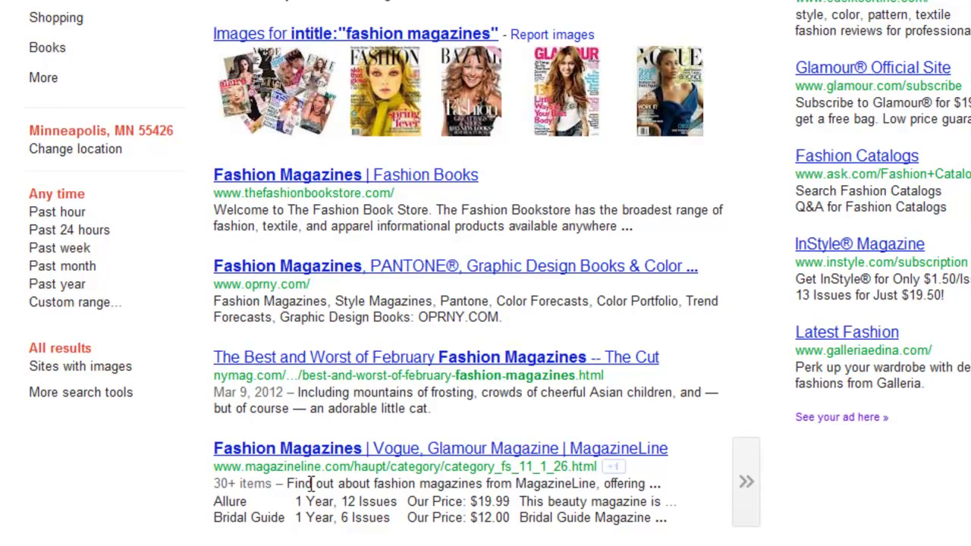
{"action": "scroll", "coordinate": [310, 493], "scroll_direction": "down", "scroll_amount": 3}
{"action": "scroll", "coordinate": [311, 473], "scroll_direction": "up", "scroll_amount": 9}
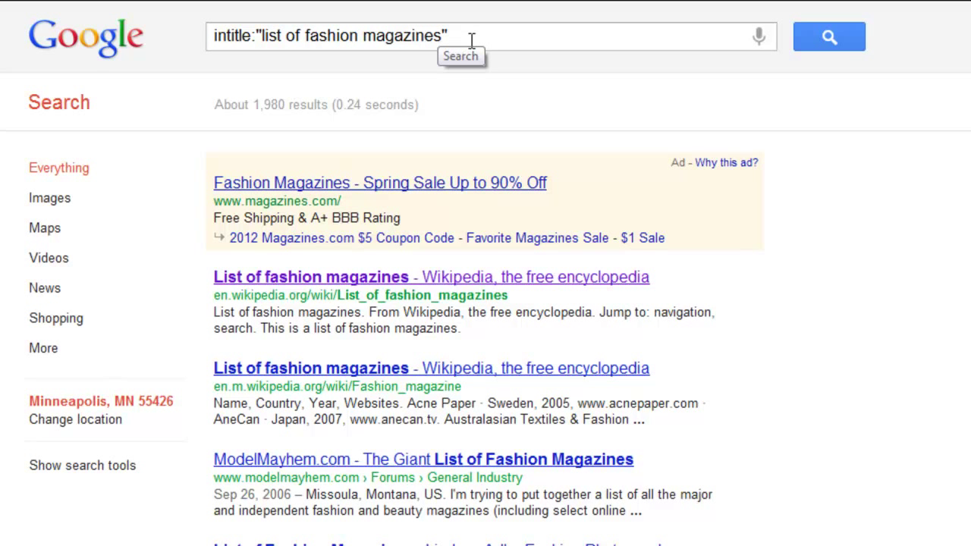
{"action": "left_click_drag", "start_coordinate": [305, 36], "coordinate": [262, 39]}
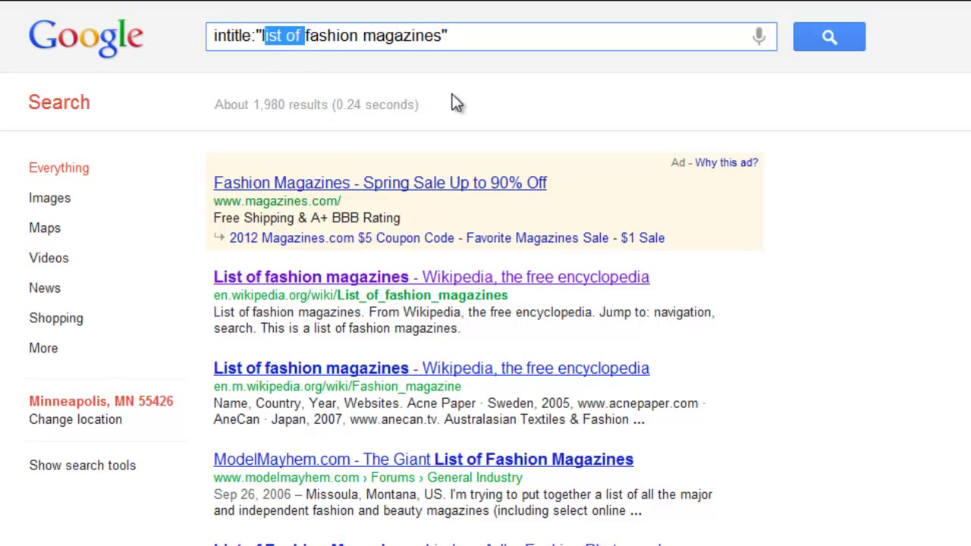
{"action": "left_click", "coordinate": [459, 36]}
{"action": "left_click_drag", "start_coordinate": [485, 36], "coordinate": [258, 27]}
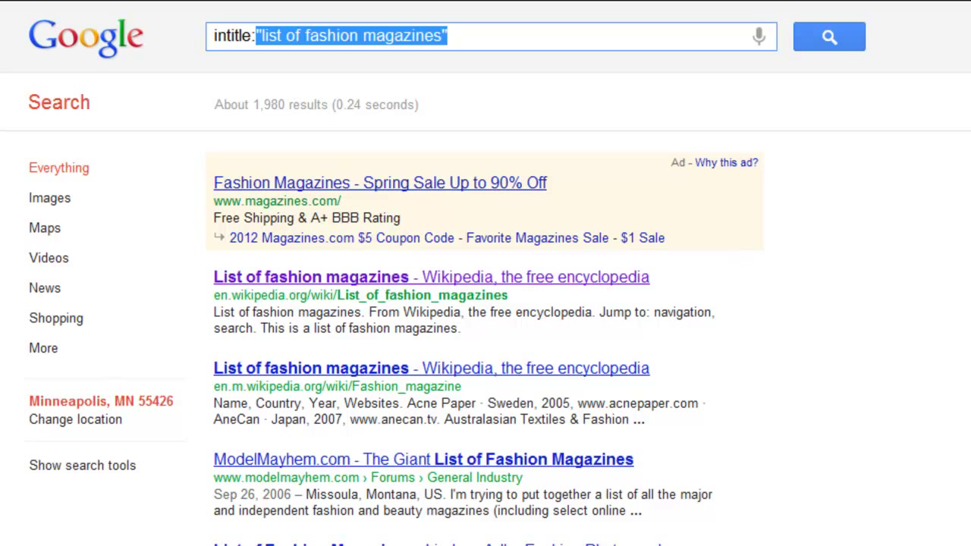
{"action": "left_click_drag", "start_coordinate": [214, 103], "coordinate": [319, 97]}
{"action": "left_click", "coordinate": [319, 97]}
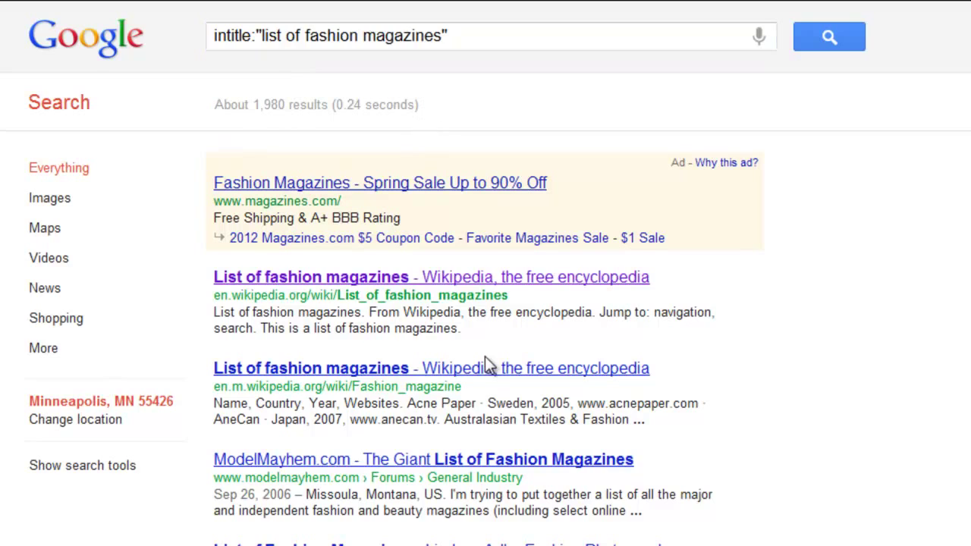
{"action": "scroll", "coordinate": [488, 366], "scroll_direction": "down", "scroll_amount": 3}
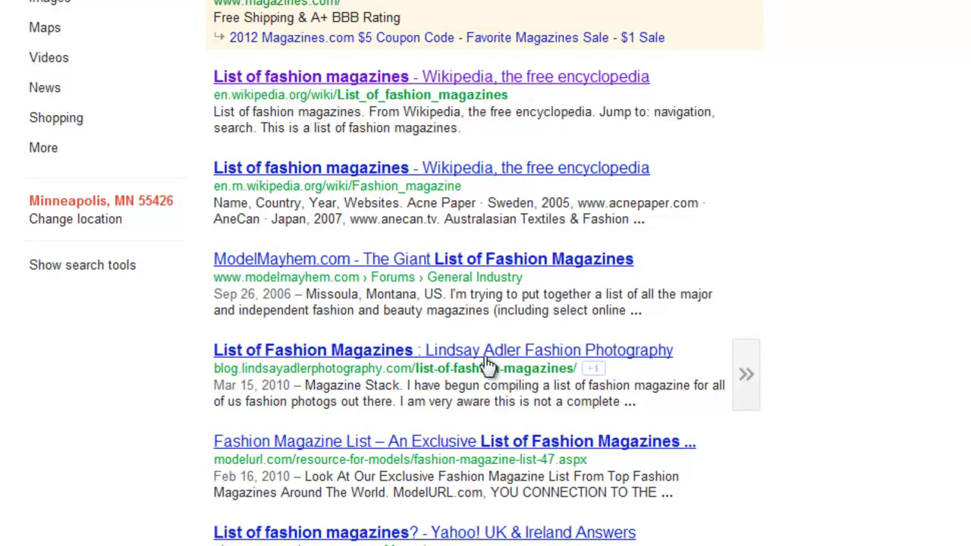
{"action": "scroll", "coordinate": [487, 365], "scroll_direction": "up", "scroll_amount": 3}
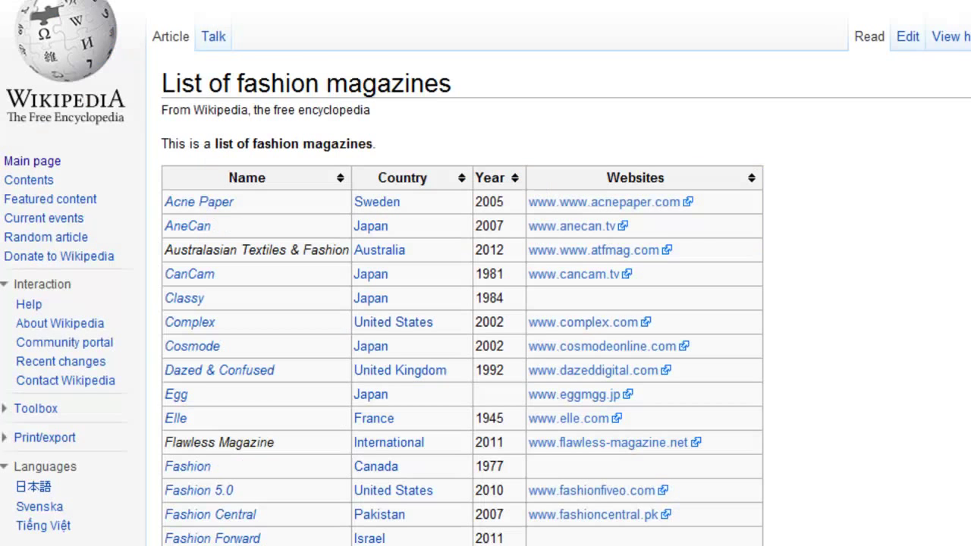
{"action": "scroll", "coordinate": [390, 273], "scroll_direction": "down", "scroll_amount": 20}
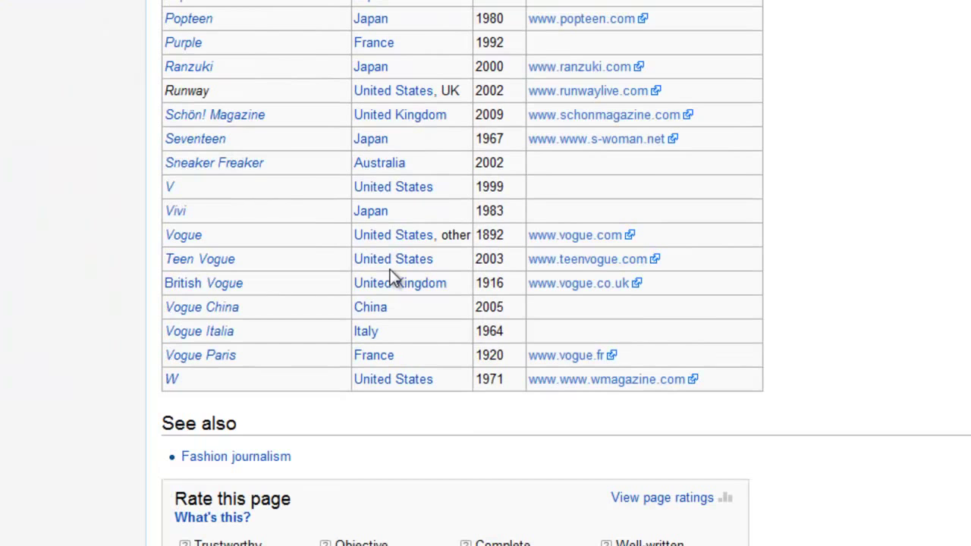
{"action": "scroll", "coordinate": [390, 271], "scroll_direction": "up", "scroll_amount": 10}
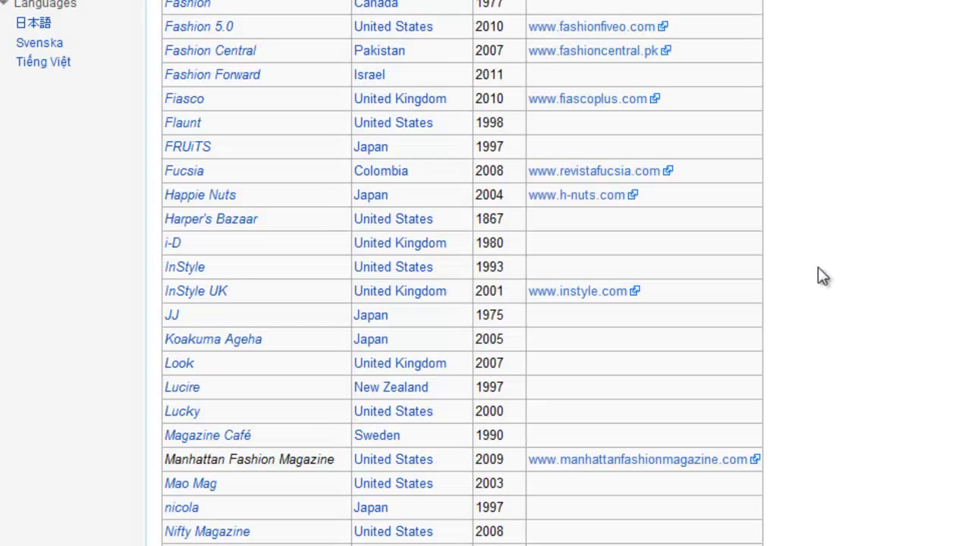
{"action": "scroll", "coordinate": [818, 267], "scroll_direction": "up", "scroll_amount": 6}
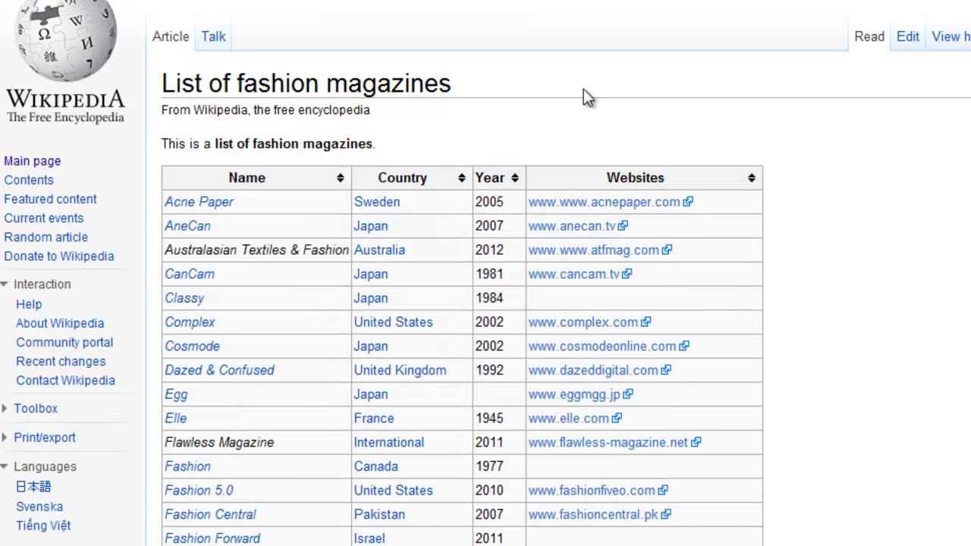
{"action": "key", "text": "alt+Left"}
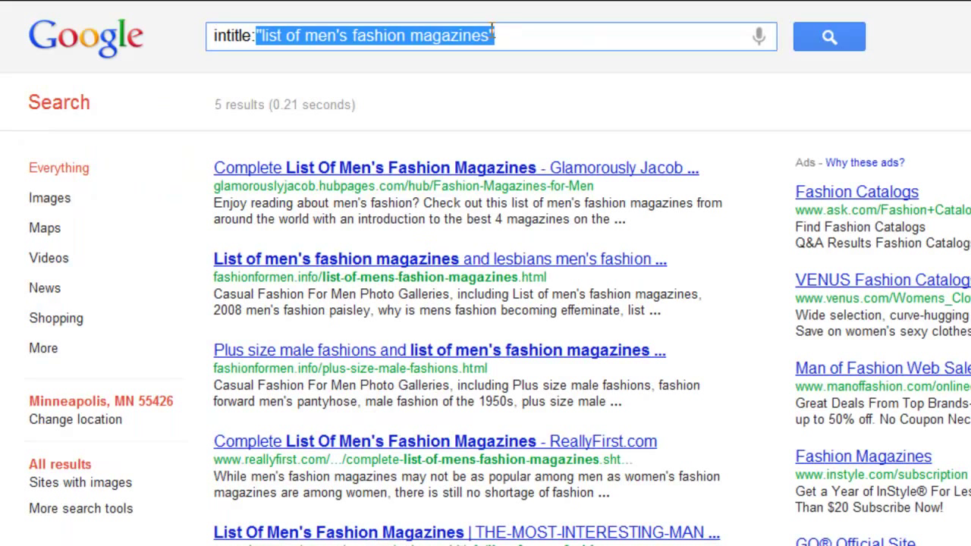
- Highlight the quoted men's fashion magazines phrase in the query
{"action": "left_click", "coordinate": [503, 35]}
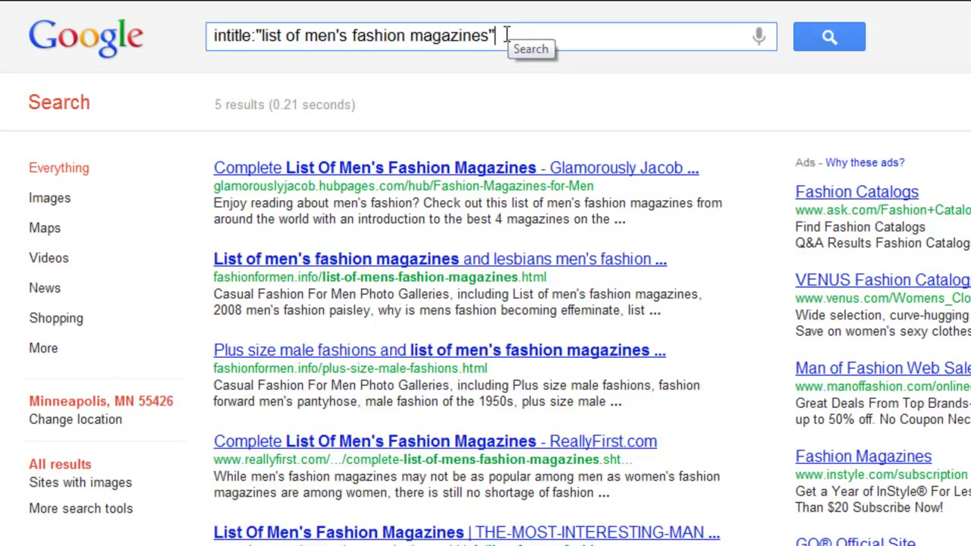
{"action": "left_click_drag", "start_coordinate": [531, 35], "coordinate": [305, 35]}
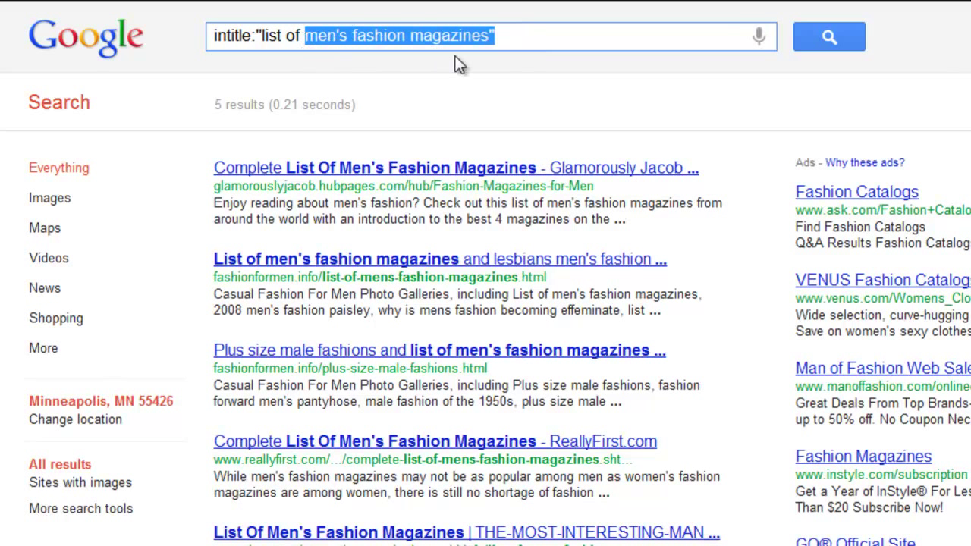
{"action": "left_click", "coordinate": [523, 42]}
{"action": "left_click_drag", "start_coordinate": [577, 37], "coordinate": [258, 46]}
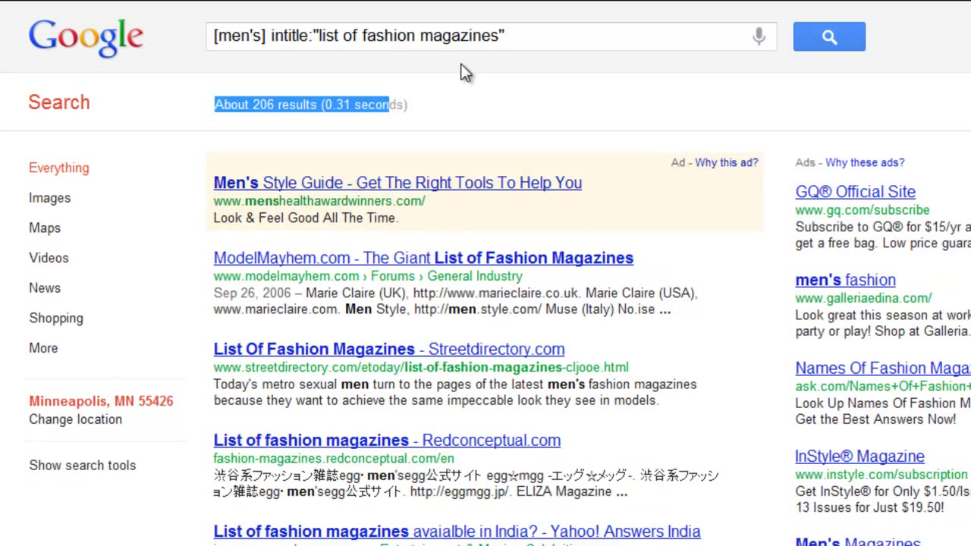
{"action": "left_click", "coordinate": [536, 39]}
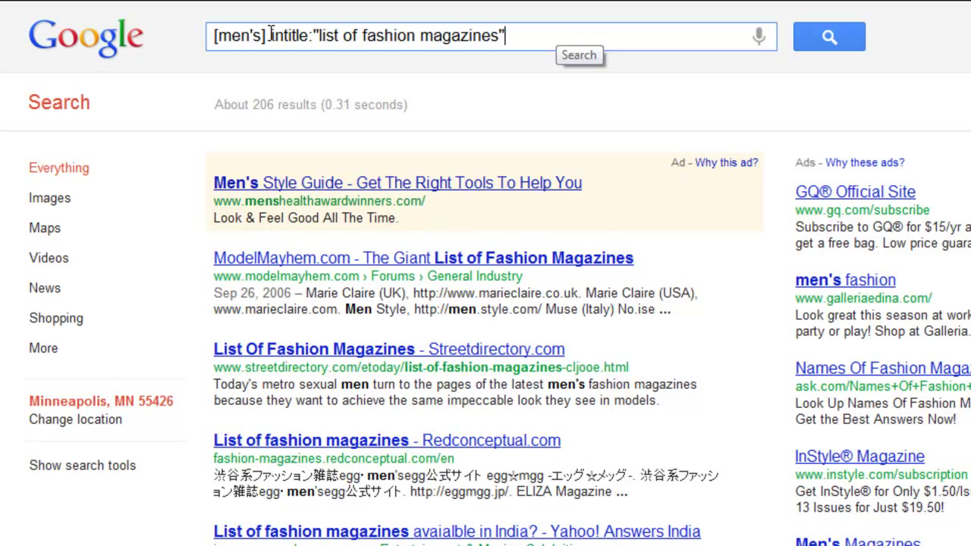
{"action": "left_click_drag", "start_coordinate": [271, 35], "coordinate": [550, 36]}
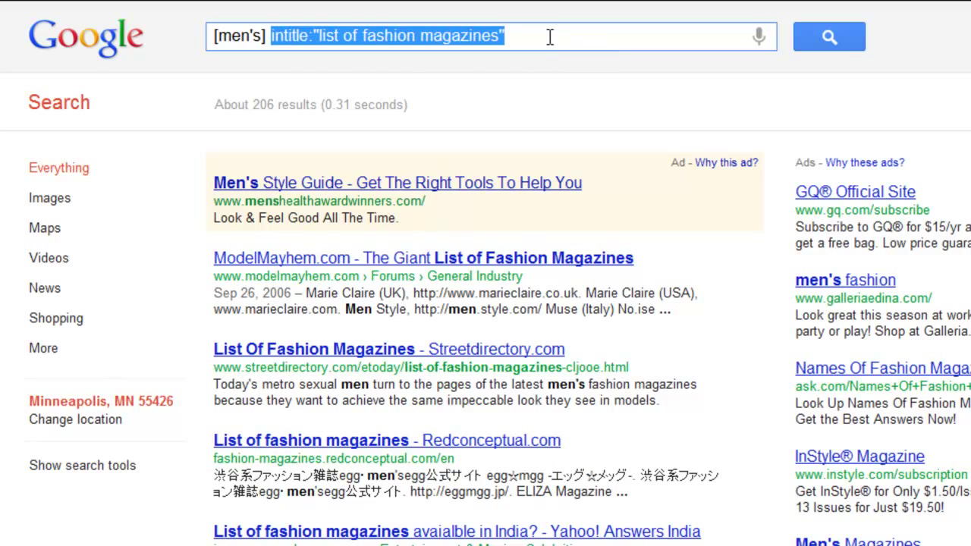
{"action": "left_click", "coordinate": [261, 35]}
{"action": "left_click_drag", "start_coordinate": [262, 36], "coordinate": [217, 36]}
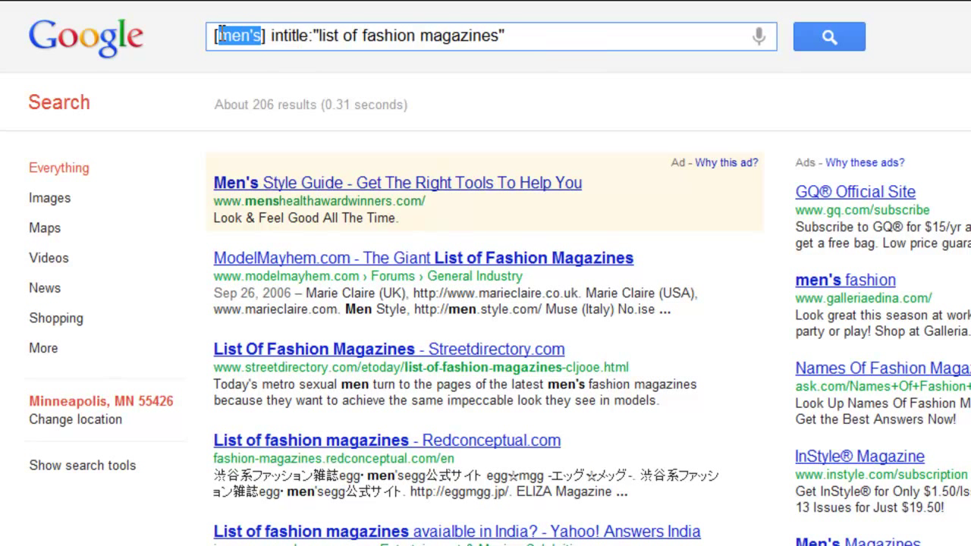
{"action": "left_click", "coordinate": [546, 36]}
{"action": "left_click_drag", "start_coordinate": [508, 36], "coordinate": [273, 38]}
{"action": "left_click_drag", "start_coordinate": [213, 349], "coordinate": [422, 345]}
{"action": "left_click_drag", "start_coordinate": [213, 440], "coordinate": [400, 441]}
{"action": "left_click_drag", "start_coordinate": [636, 258], "coordinate": [436, 269]}
{"action": "left_click_drag", "start_coordinate": [261, 35], "coordinate": [225, 36]}
{"action": "left_click", "coordinate": [286, 61]}
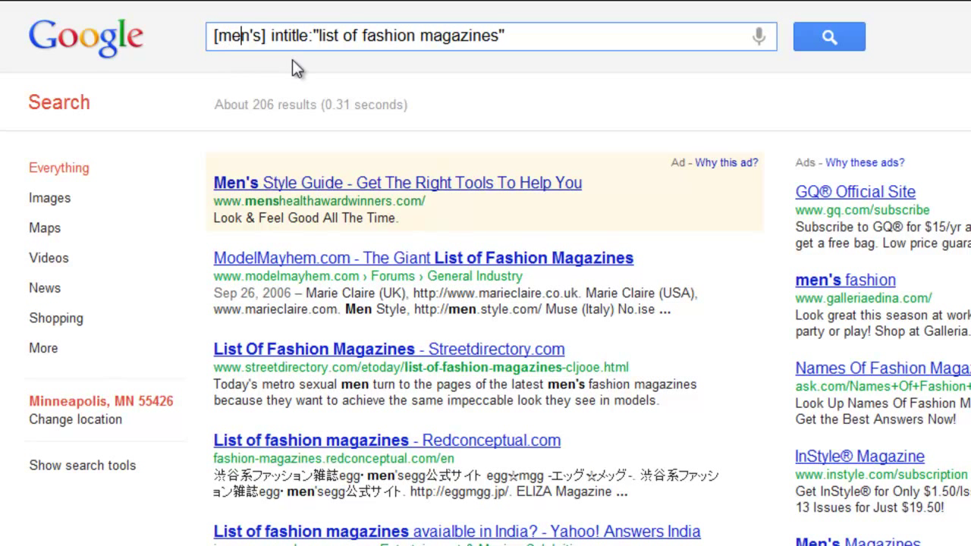
{"action": "left_click_drag", "start_coordinate": [348, 310], "coordinate": [364, 309]}
{"action": "left_click", "coordinate": [365, 310]}
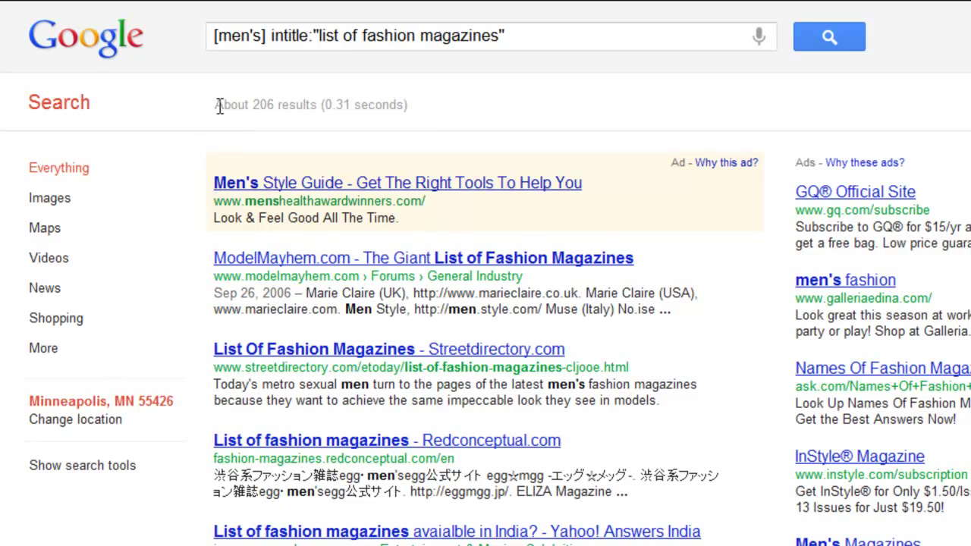
{"action": "left_click_drag", "start_coordinate": [216, 104], "coordinate": [389, 104]}
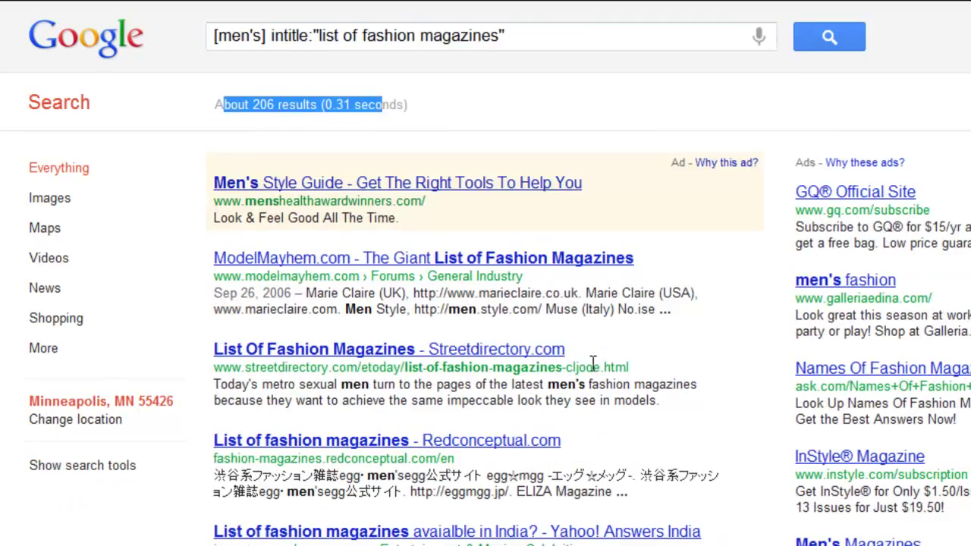
{"action": "scroll", "coordinate": [559, 493], "scroll_direction": "down", "scroll_amount": 6}
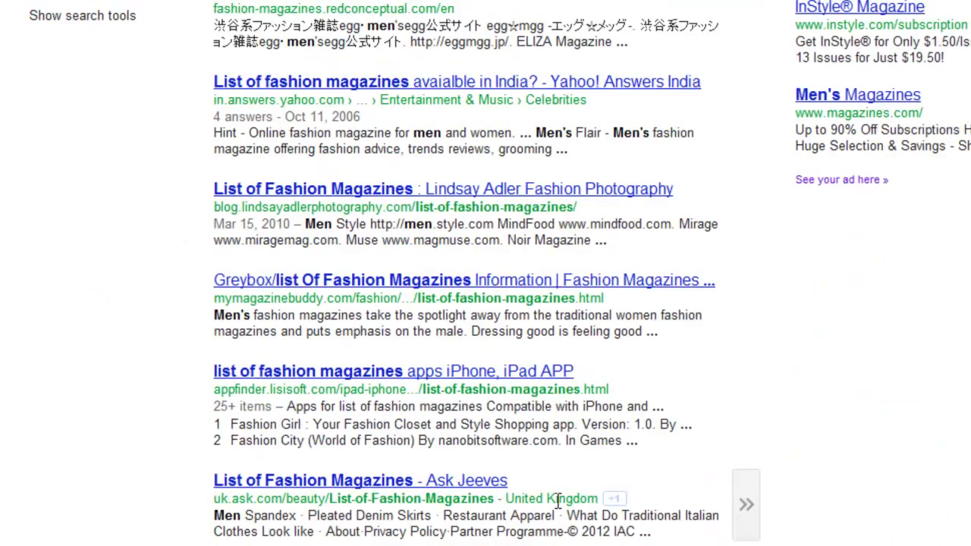
{"action": "scroll", "coordinate": [558, 501], "scroll_direction": "up", "scroll_amount": 6}
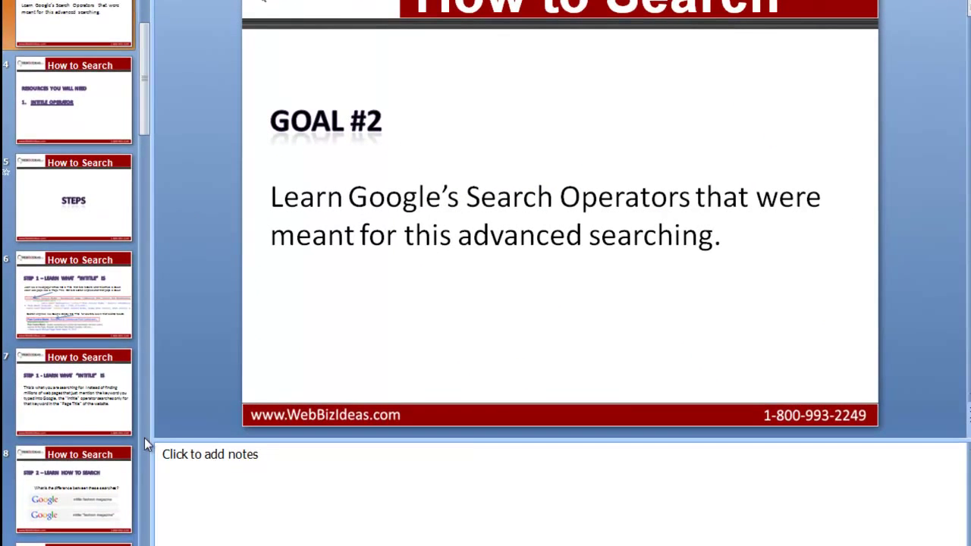
- Move from slide 15 (Step 4) back to slide 14, Step 3 – Learn How to Search Better
{"action": "left_click", "coordinate": [145, 438]}
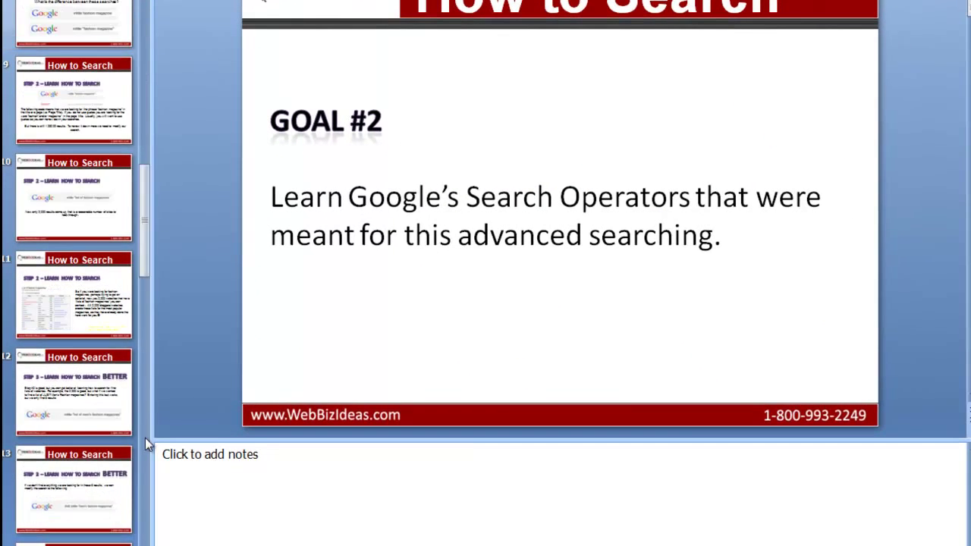
{"action": "left_click", "coordinate": [131, 215]}
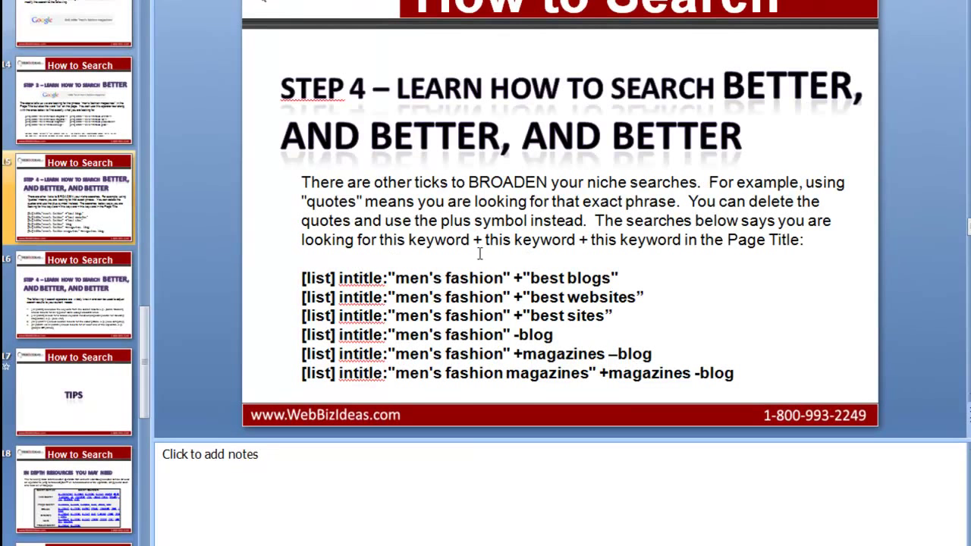
{"action": "key", "text": "Up"}
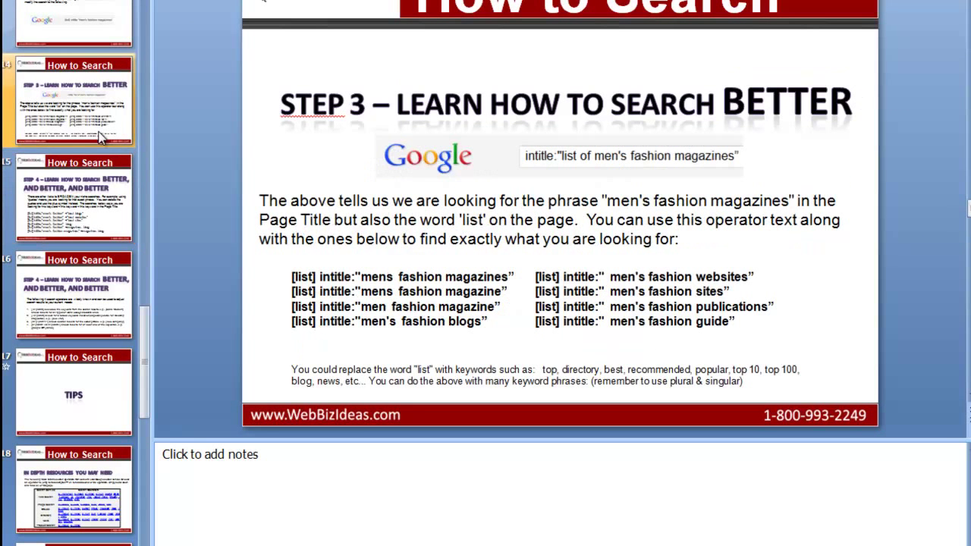